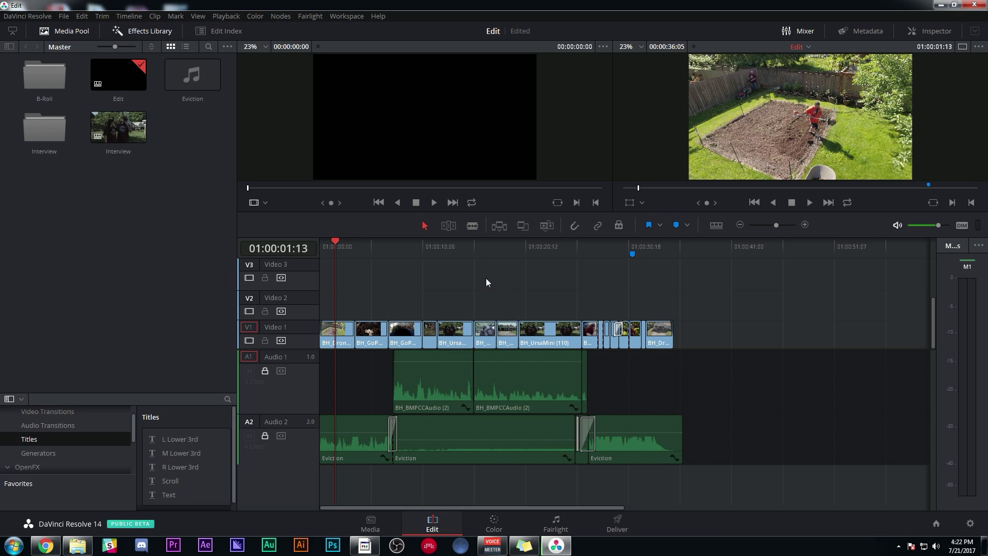
Zoom the timeline far in and back out with the shortcuts and zoom slider buttons
key("ctrl+equal")
key("ctrl+equal")
key("ctrl+minus")
key("ctrl+equal")
key("ctrl+equal")
key("ctrl+minus")
key("ctrl+minus")
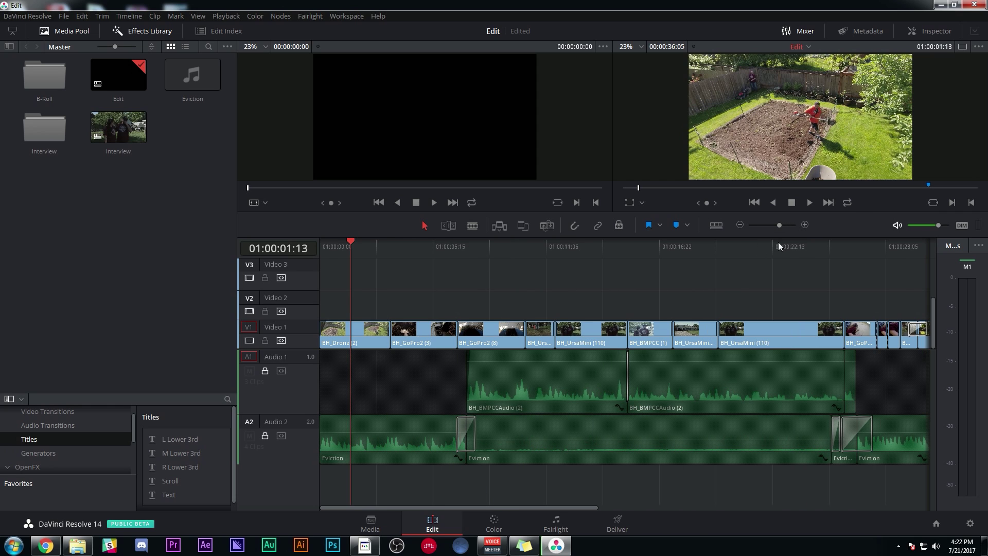
left_click(740, 225)
left_click(800, 225)
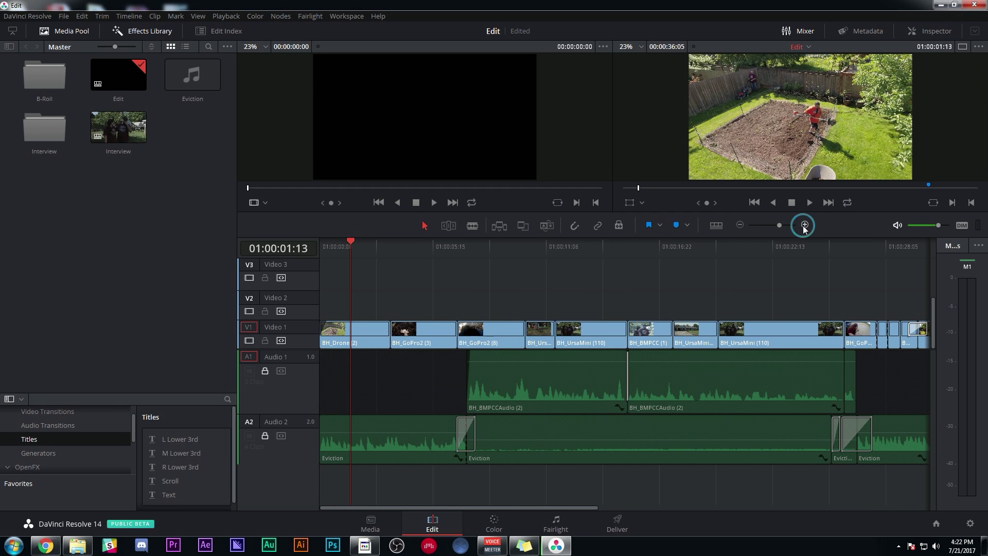
left_click(801, 225)
left_click(744, 225)
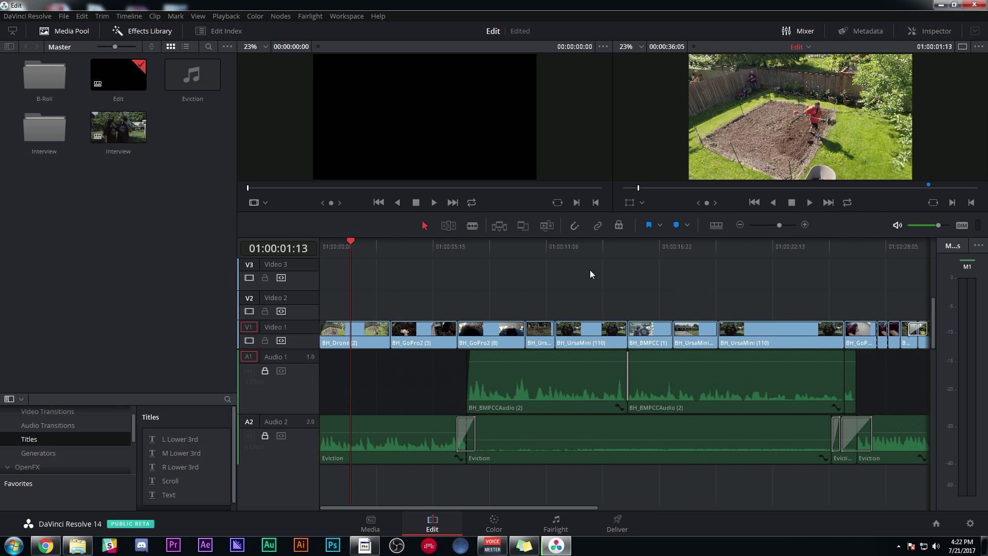
key("ctrl+minus")
key("ctrl+minus")
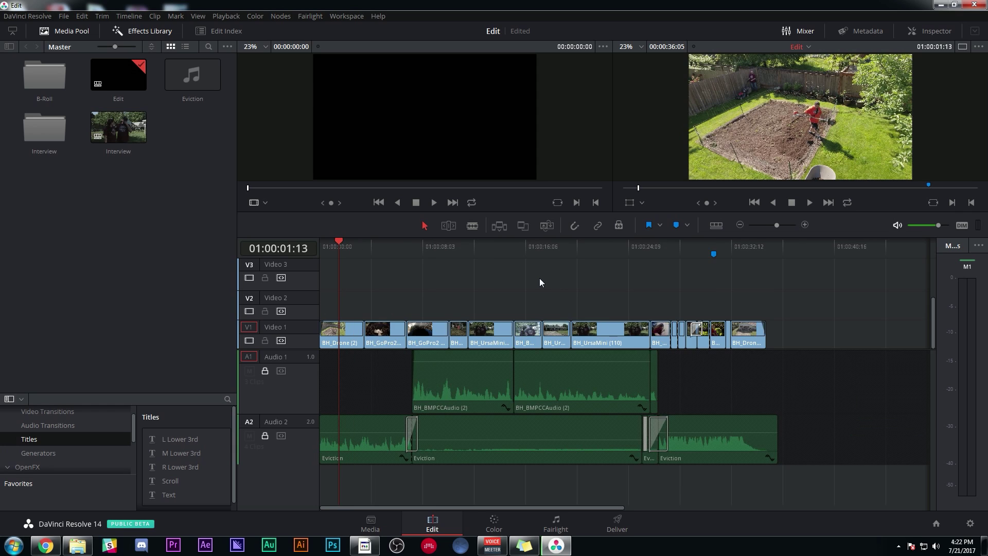
key("ctrl+equal")
key("ctrl+equal")
key("ctrl+equal")
key("ctrl+equal")
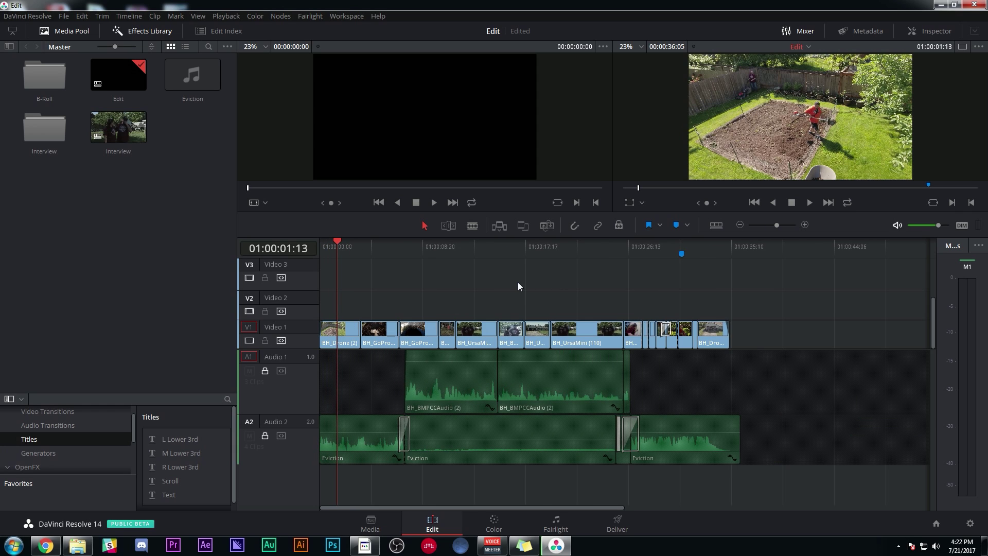
key("ctrl+minus")
key("ctrl+minus")
key("ctrl+equal")
key("ctrl+equal")
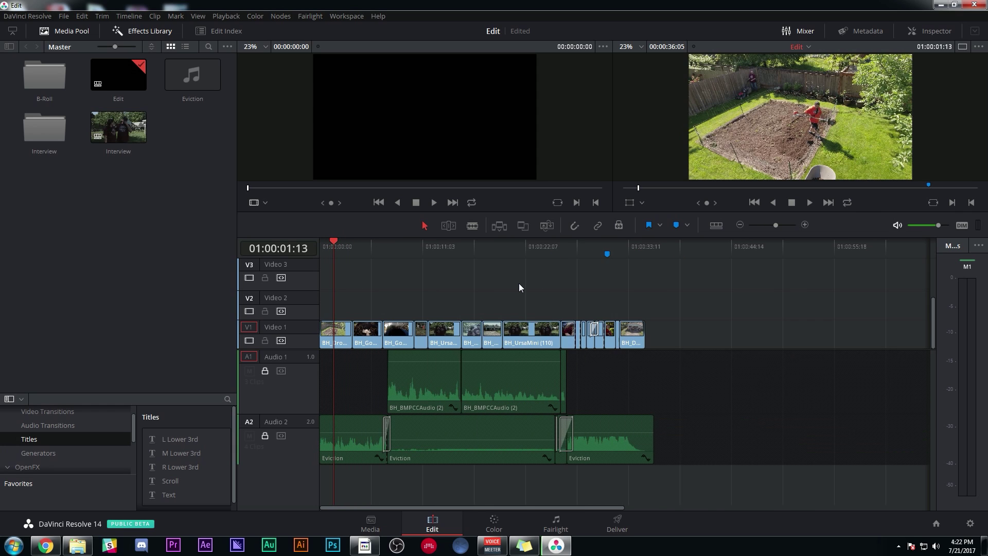
Park the playhead near 01:00:27:03, then return it to the start and zoom in
left_click(643, 249)
key("ctrl+equal")
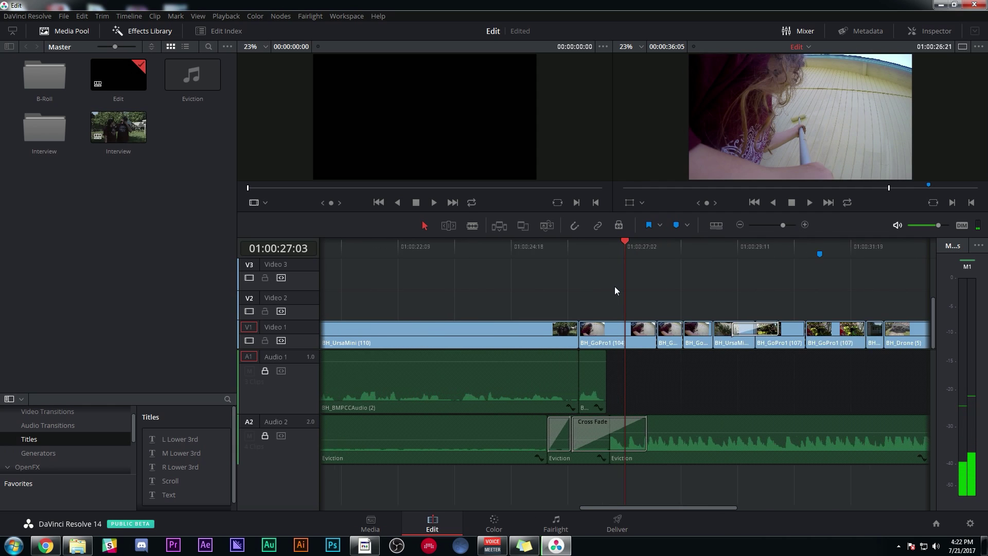
key("Home")
key("ctrl+minus")
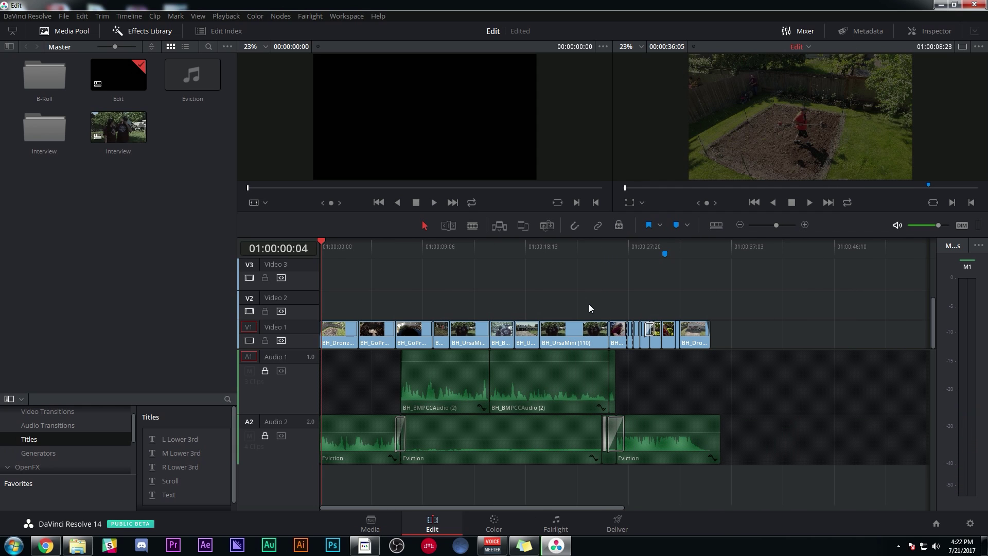
key("ctrl+equal")
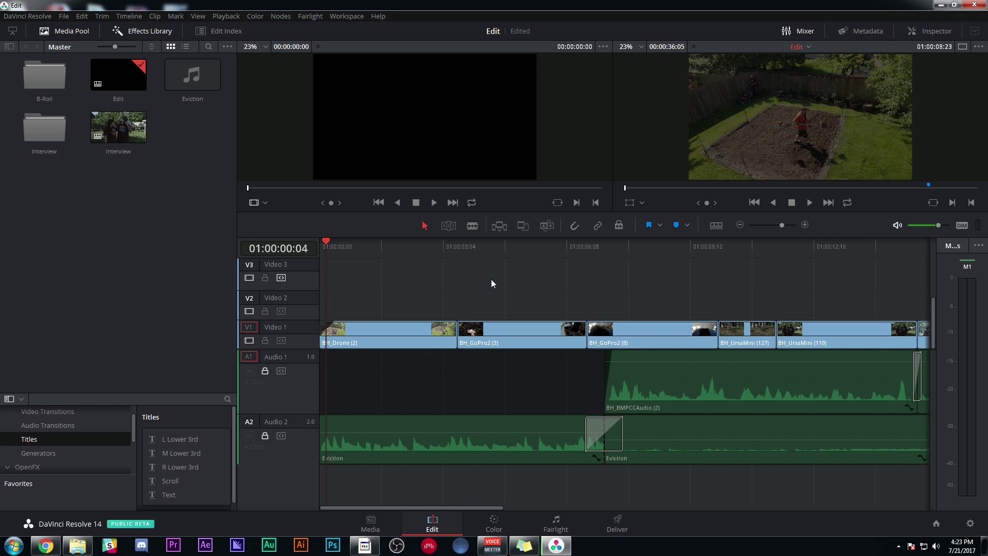
key("b")
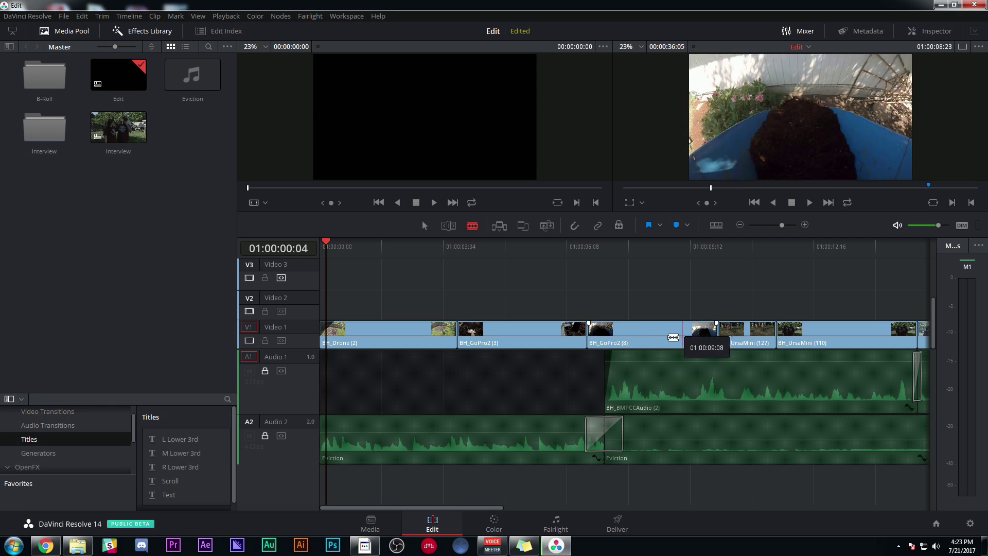
key("a")
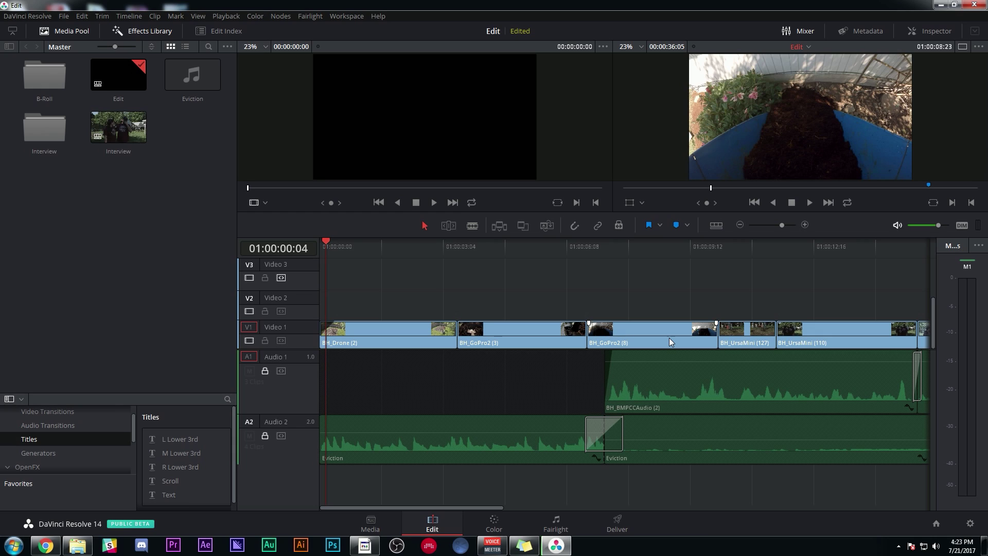
key("t")
key("ctrl+minus")
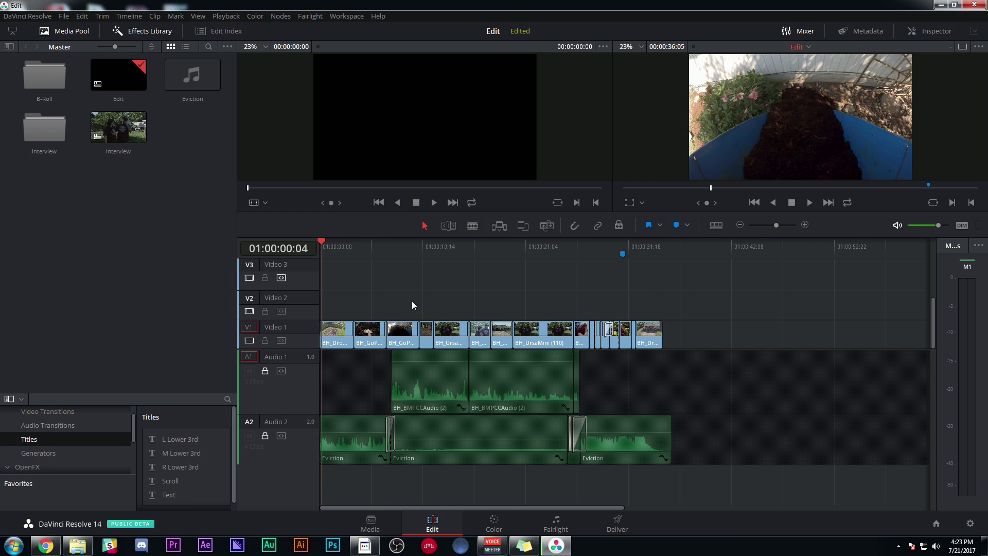
key("ctrl+equal")
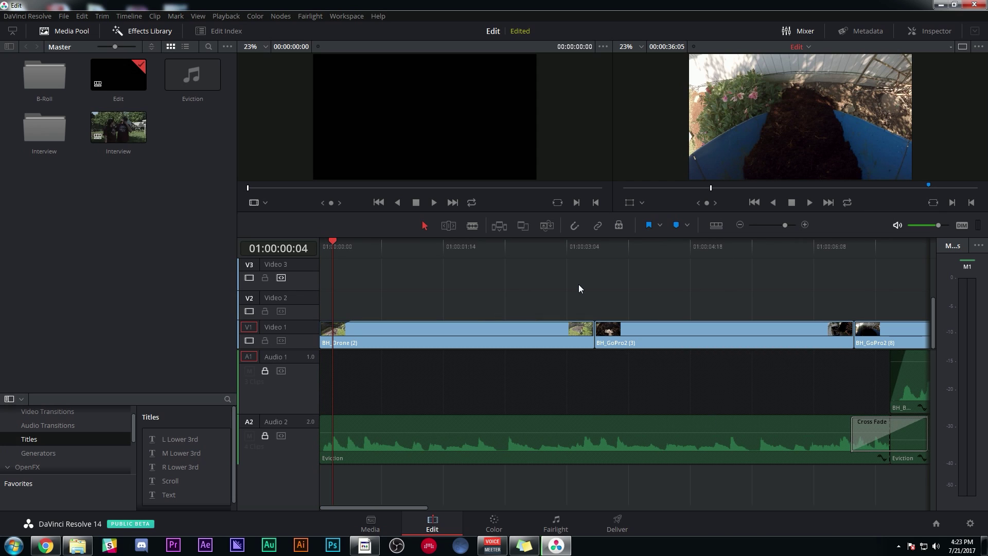
key("ctrl+minus")
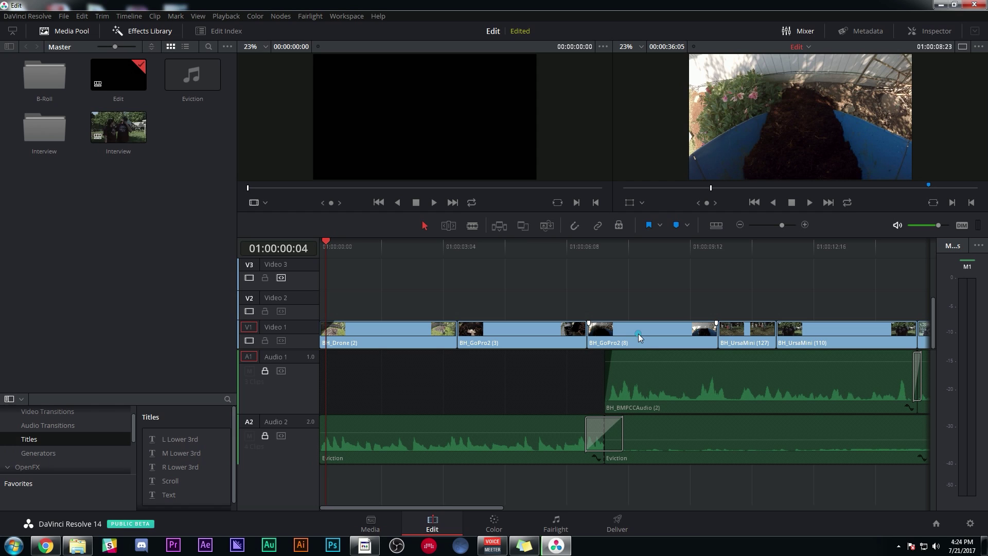
Copy BH_GoPro2 (8) onto Video 2 about two seconds later and extend BH_BMPCC (1) earlier over it
left_click_drag(638, 334, 638, 313)
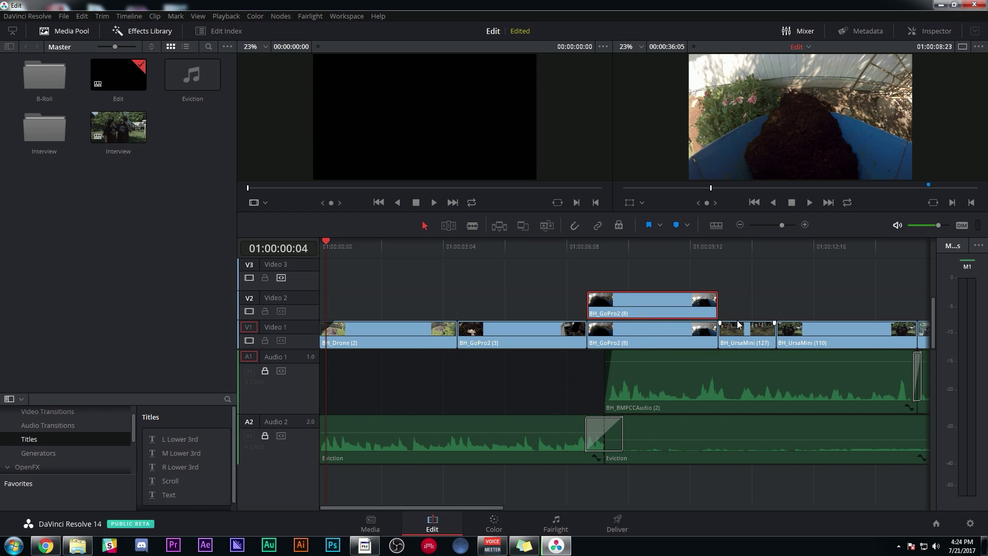
left_click_drag(654, 312, 729, 311)
left_click_drag(736, 246, 789, 246)
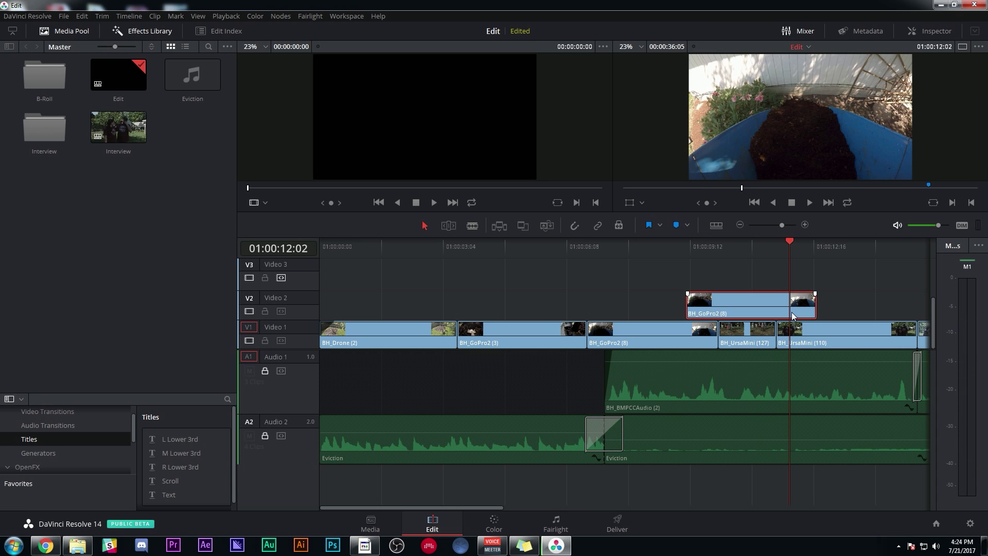
mouse_move(757, 244)
left_mouse_down()
mouse_move(716, 244)
mouse_move(774, 255)
mouse_move(751, 259)
mouse_move(765, 267)
mouse_move(796, 246)
mouse_move(757, 259)
left_mouse_up()
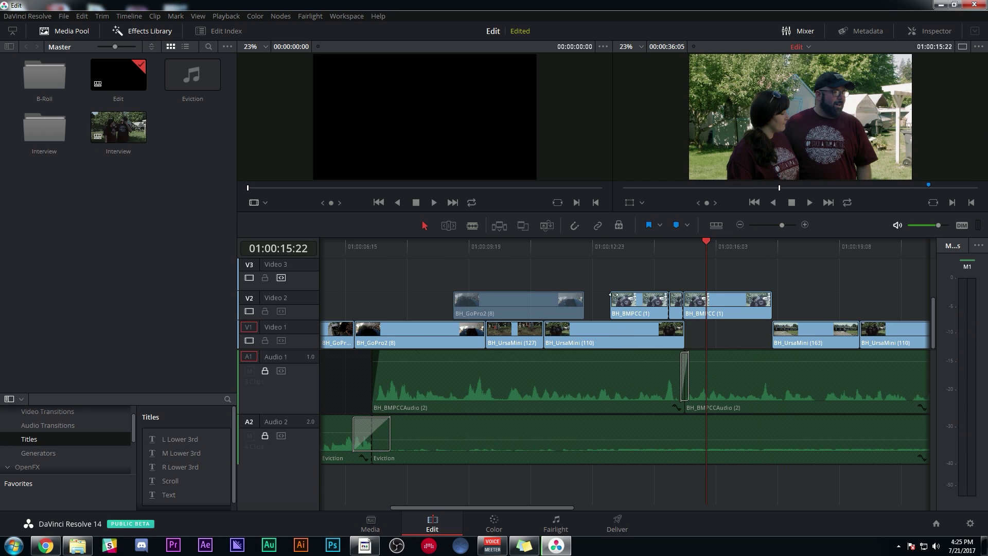
left_click_drag(618, 294, 580, 297)
Roll the cut between the BH_BMPCC (1) clips earlier, near 01:00:13:16
left_click(622, 248)
left_click(618, 250)
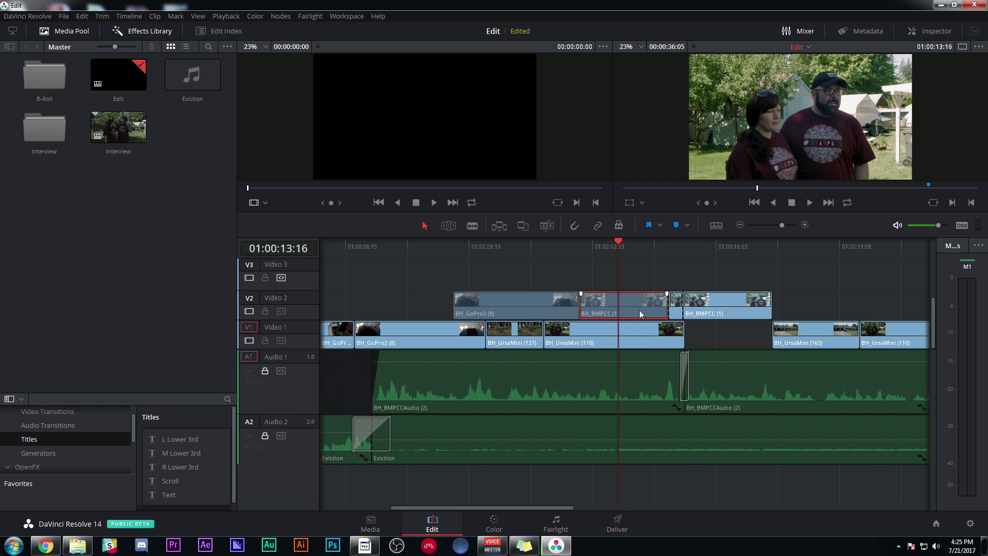
left_click_drag(668, 306, 632, 306)
mouse_move(618, 247)
left_mouse_down()
mouse_move(660, 251)
mouse_move(619, 258)
left_mouse_up()
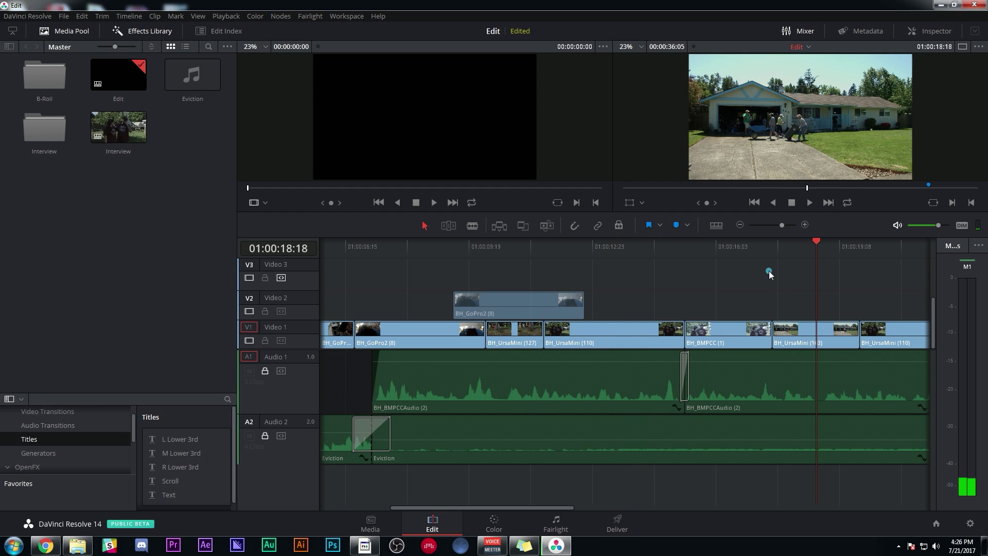
Add a marker at 01:00:18:21 and close its details, keeping the name Marker 2
key("ctrl+minus")
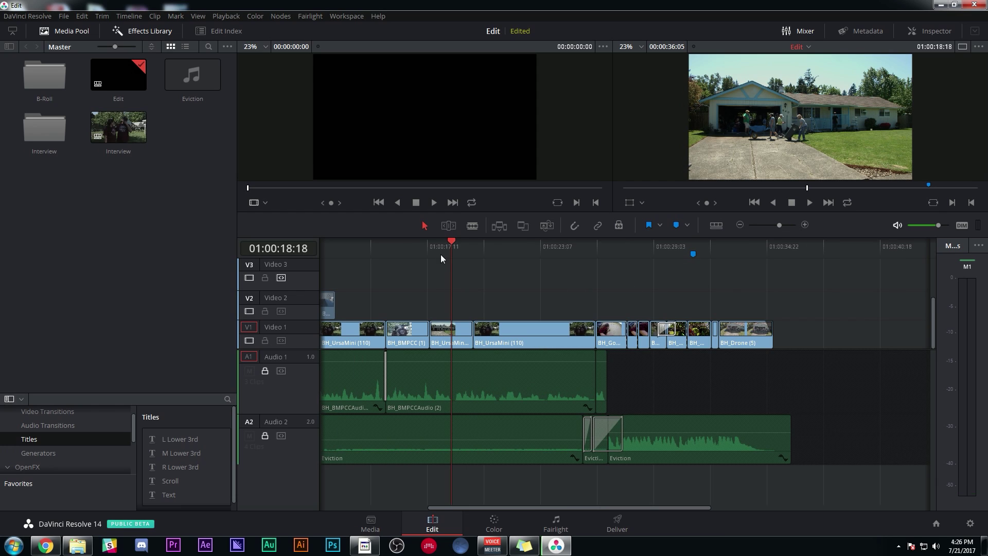
left_click(462, 250)
left_click_drag(462, 250, 454, 252)
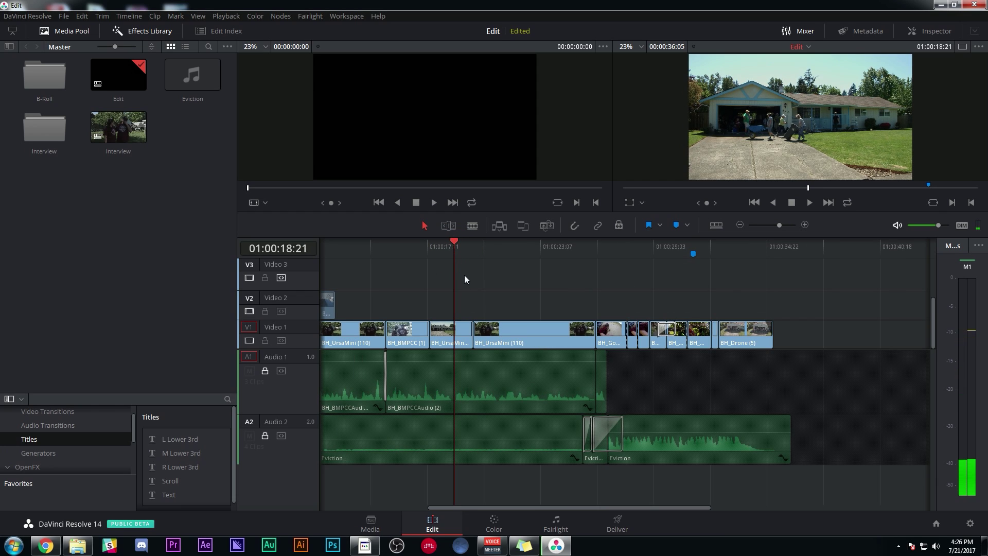
key("m")
key("m")
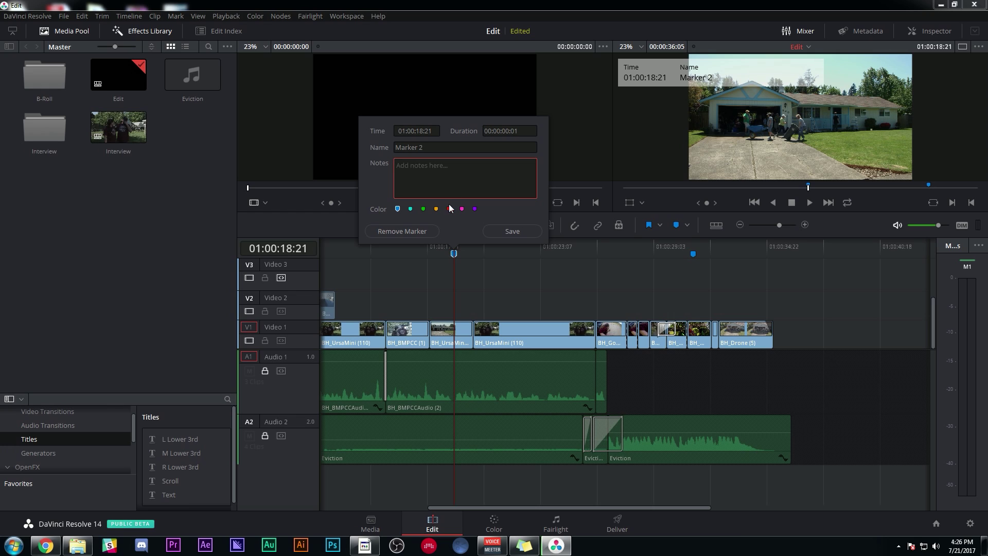
left_click(501, 278)
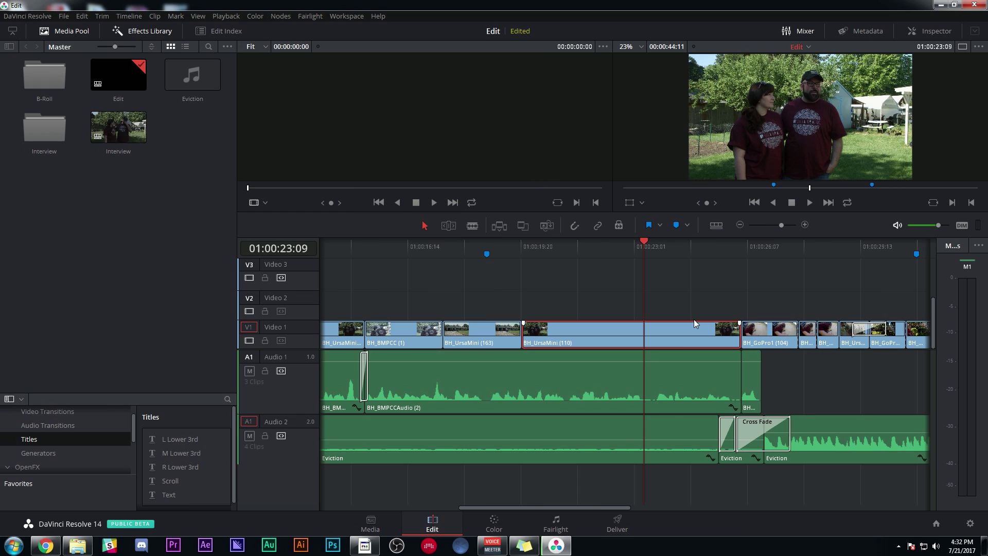
Blade the selected clip at the playhead and again at 01:00:24:08
key("ctrl+backslash")
left_click(678, 244)
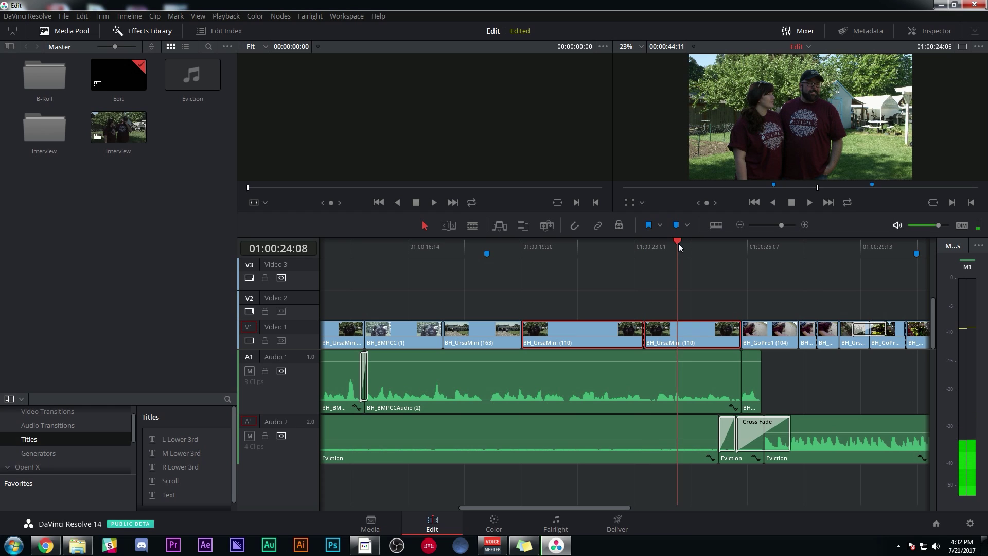
key("ctrl+backslash")
left_click(706, 244)
left_click(666, 344)
Blade BH_UrsaMini (110) at 01:00:20:18 and BH_UrsaMini (63) at 01:00:18:19, then zoom out
left_click(599, 244)
left_click(552, 244)
left_click(576, 330)
key("ctrl+backslash")
left_click_drag(552, 244, 511, 259)
left_click(493, 339)
key("ctrl+backslash")
left_click(673, 283)
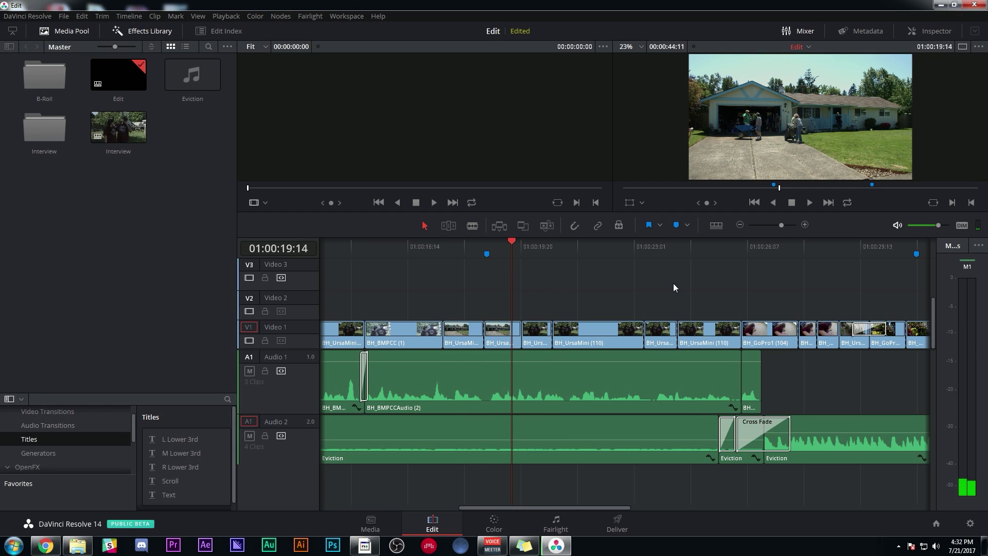
key("ctrl+minus")
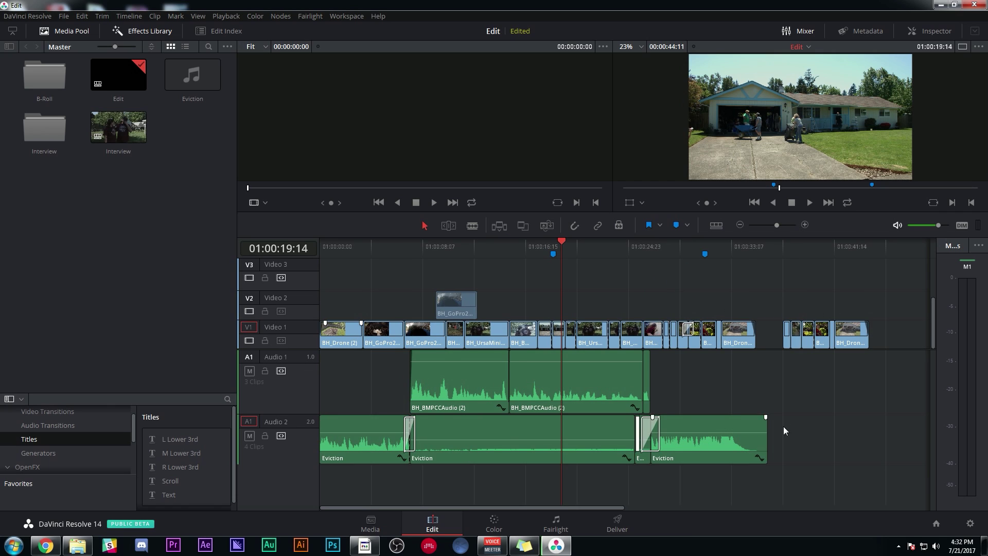
Jump to the timeline start and zoom in on BH_Drone (2), BH_GoPro2 (3) and BH_GoPro2 (8)
key("ctrl+equal")
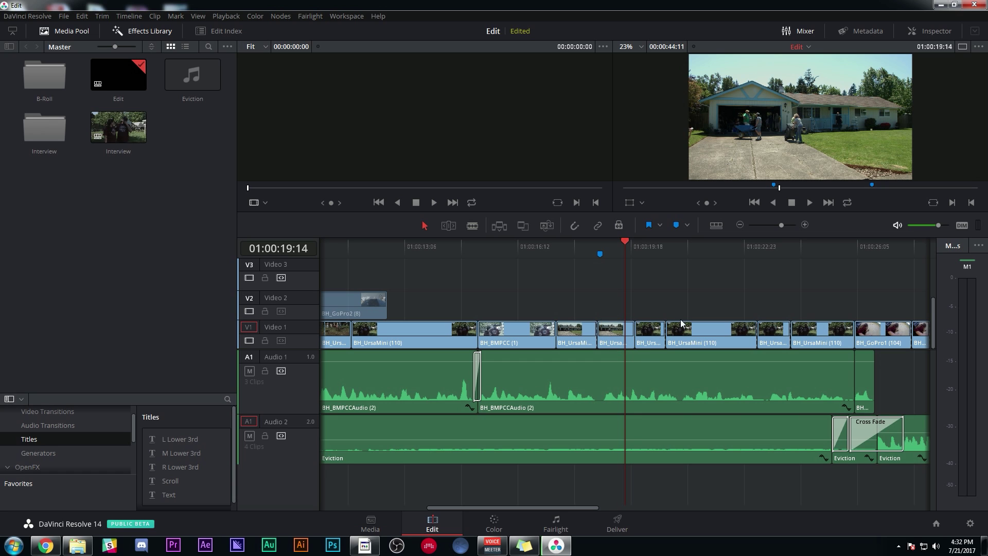
key("Up")
key("Home")
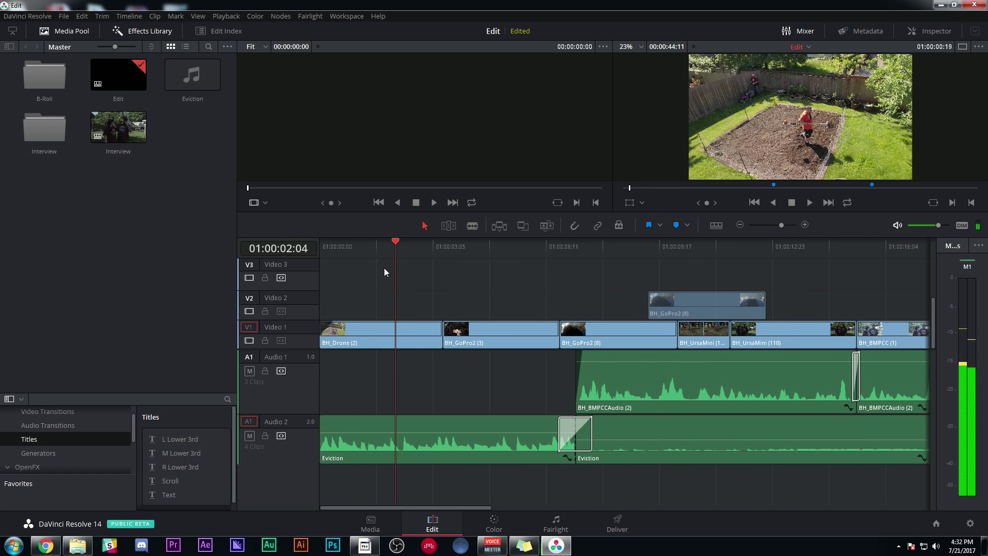
key("ctrl+minus")
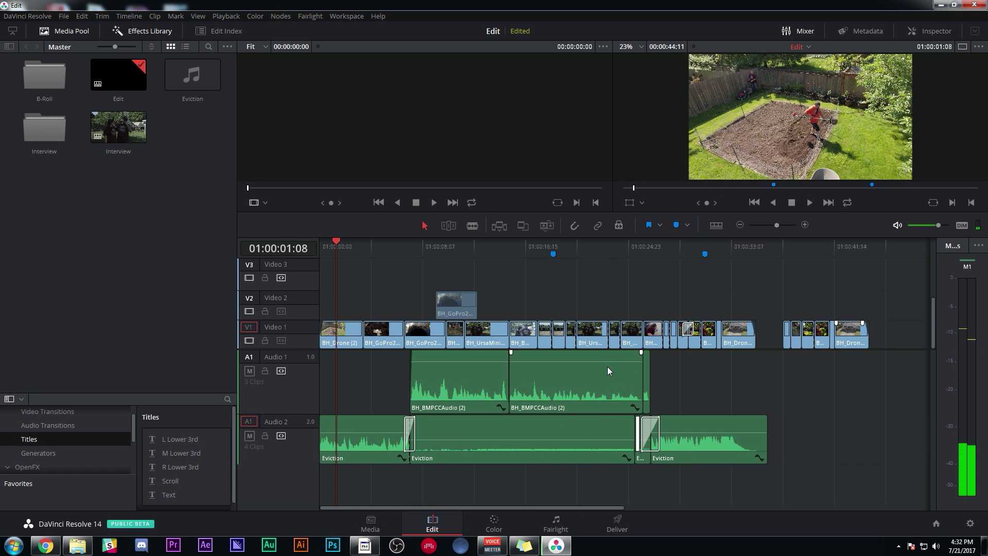
key("ctrl+plus")
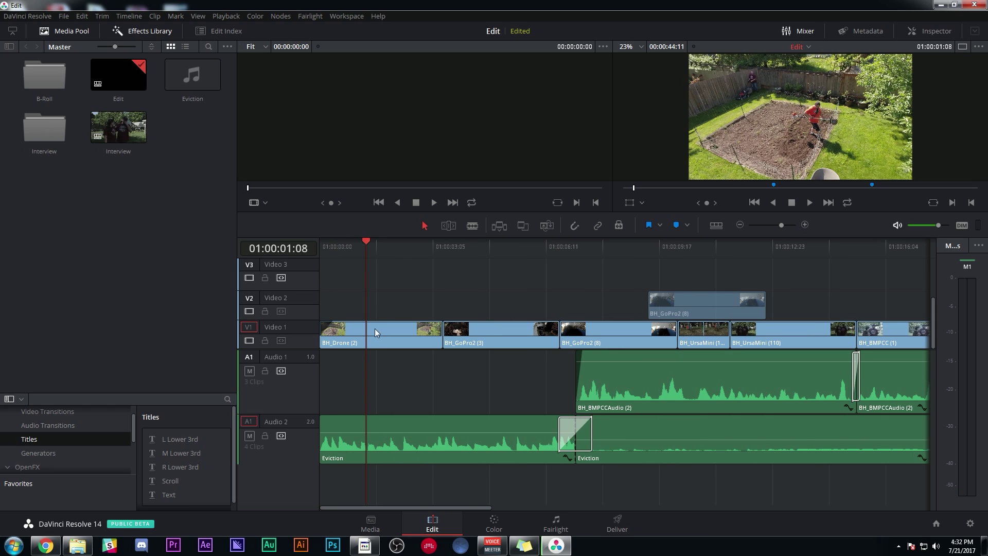
Drag the BH_Drone (2)/BH_GoPro2 (3) cut six frames earlier and play back the edit
left_click(560, 339)
left_click(443, 332)
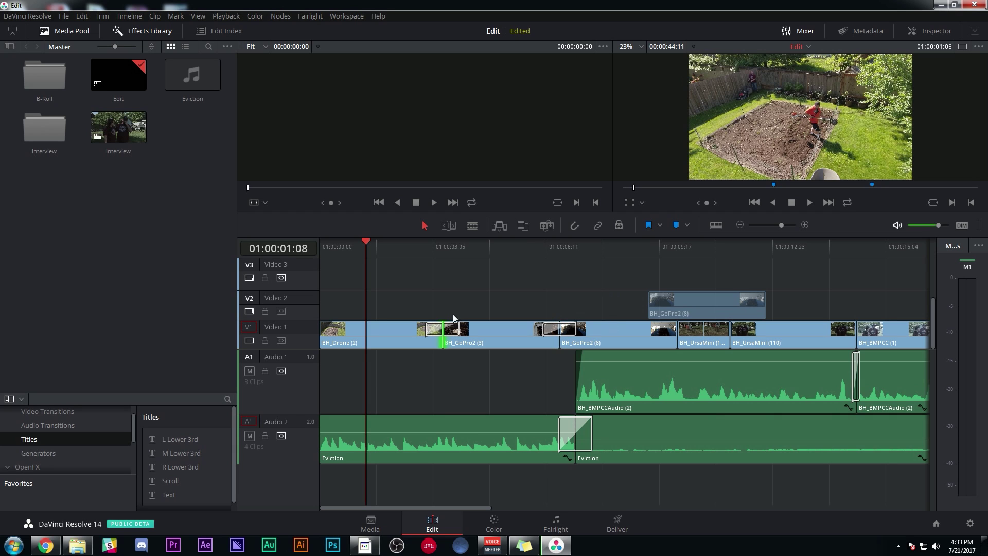
left_click_drag(452, 328, 446, 328)
left_click(560, 328)
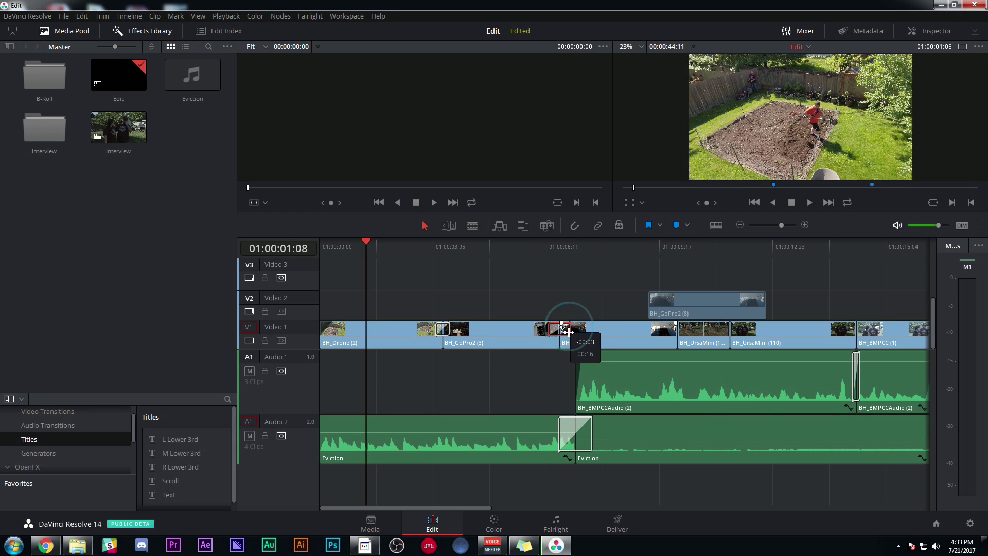
left_click_drag(563, 251, 555, 252)
key("space")
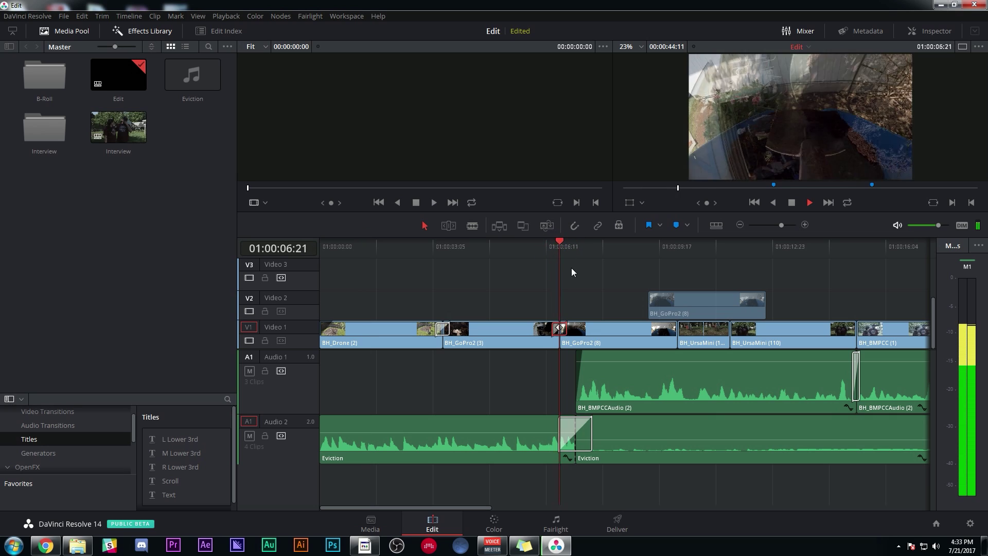
key("space")
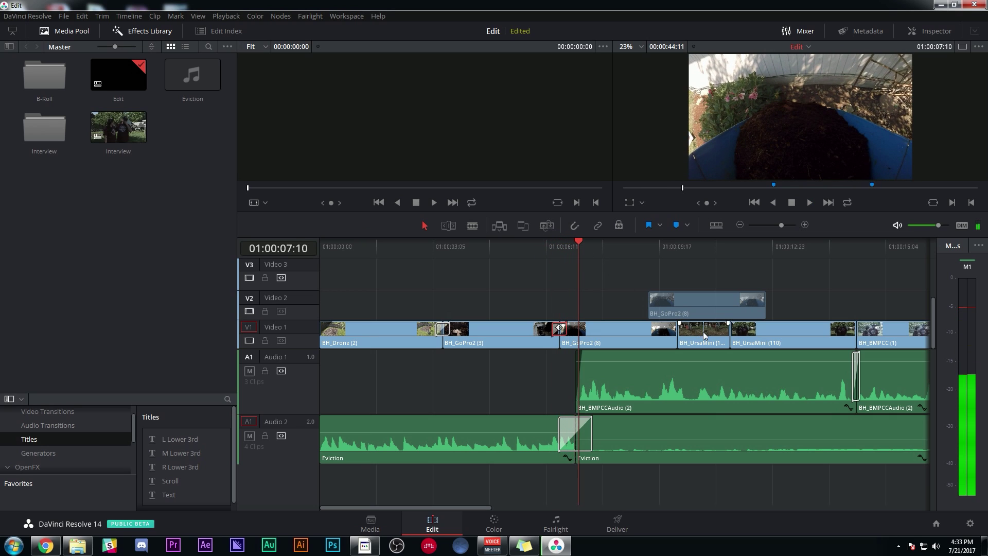
Fine-tune the BH_Drone (2)/BH_GoPro2 (3) cut frame by frame with the comma and period keys
left_click(443, 334)
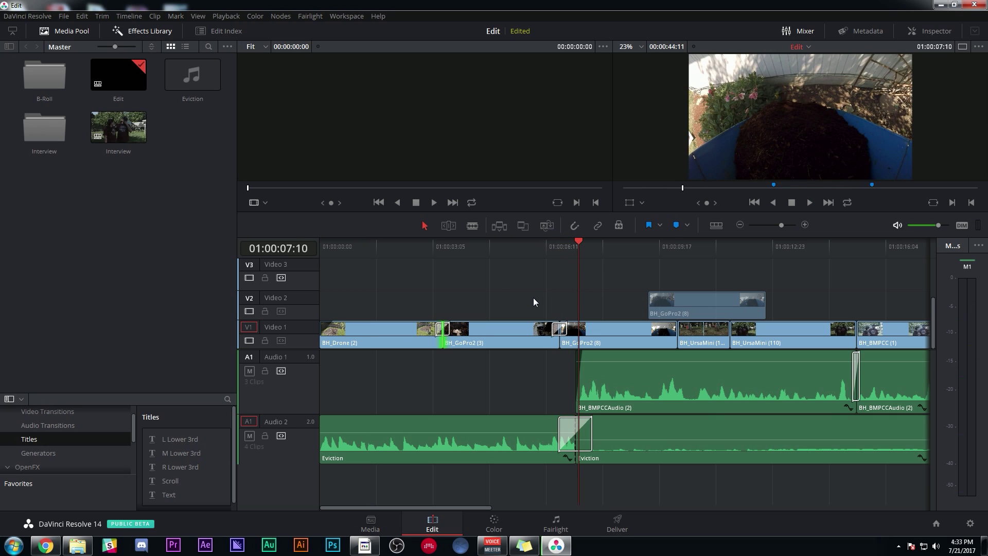
key("comma")
key("comma")
key("comma")
key("comma")
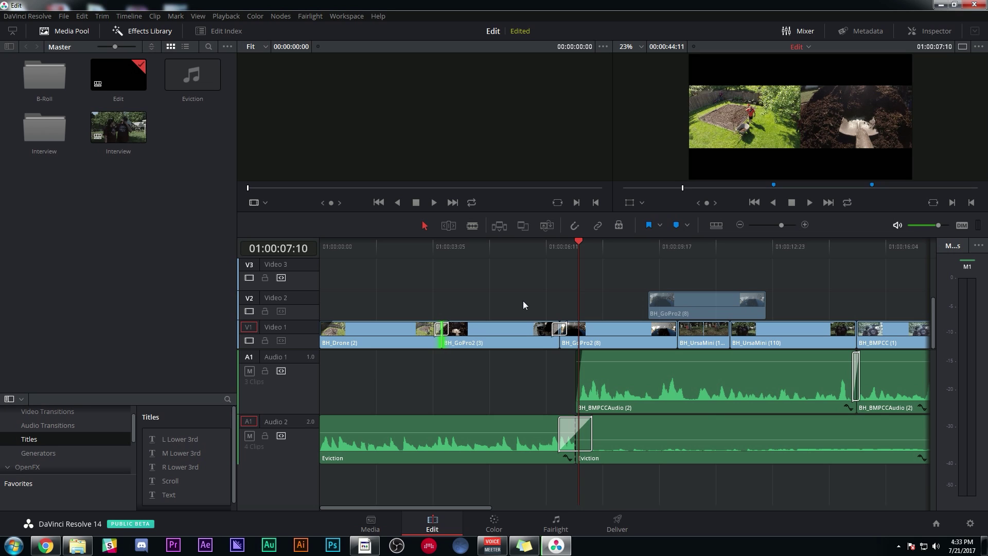
key("period")
key("period")
key("period")
key("period")
key("period")
key("period")
key("period")
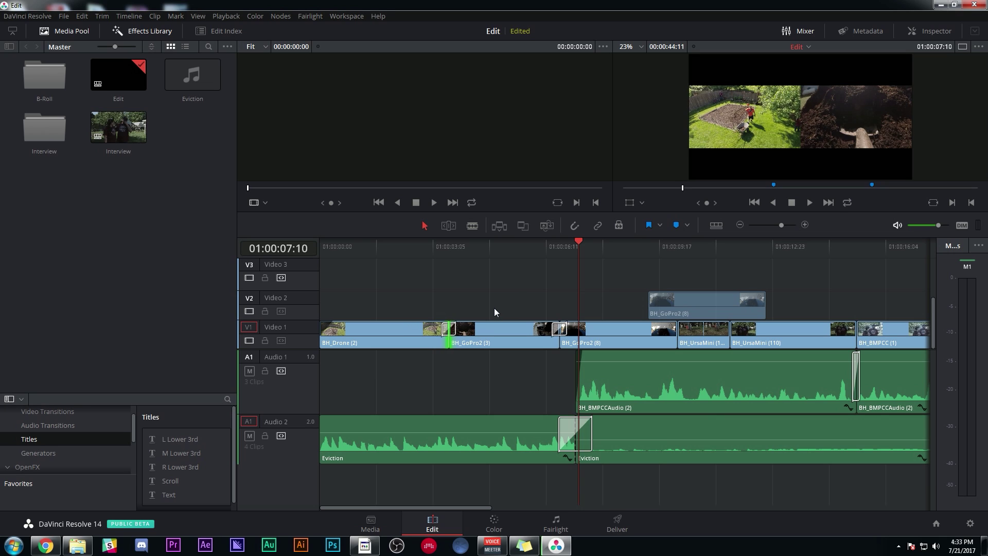
key("period")
Nudge BH_GoPro2 (3) a few frames earlier and later, undoing the last shift
left_click(496, 321)
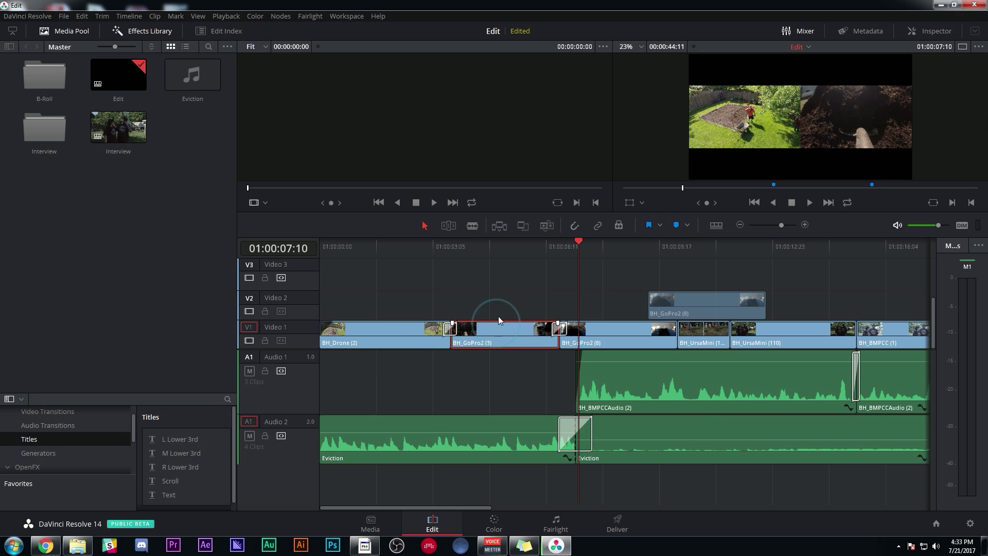
key("period")
key("comma")
key("comma")
key("comma")
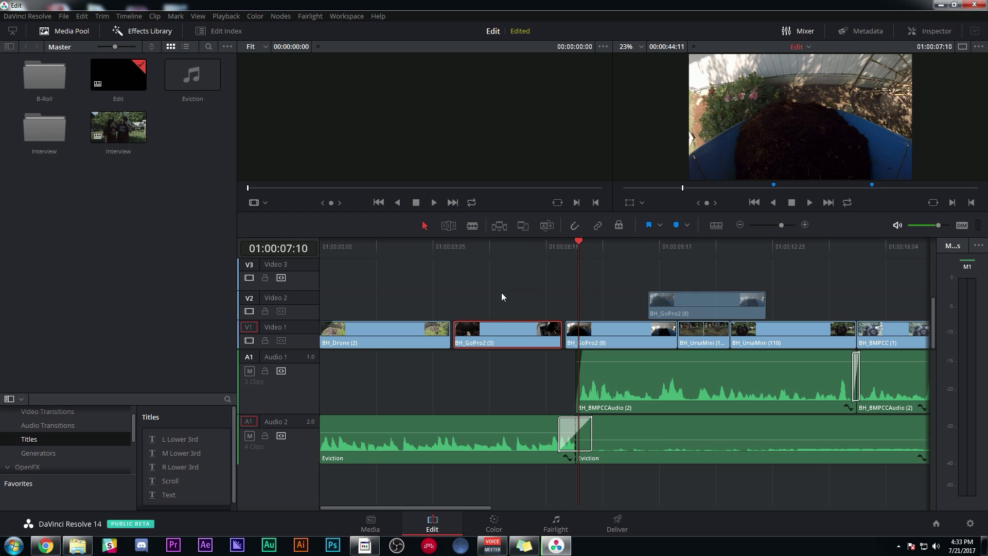
key("period")
key("period")
key("period")
key("period")
key("period")
key("period")
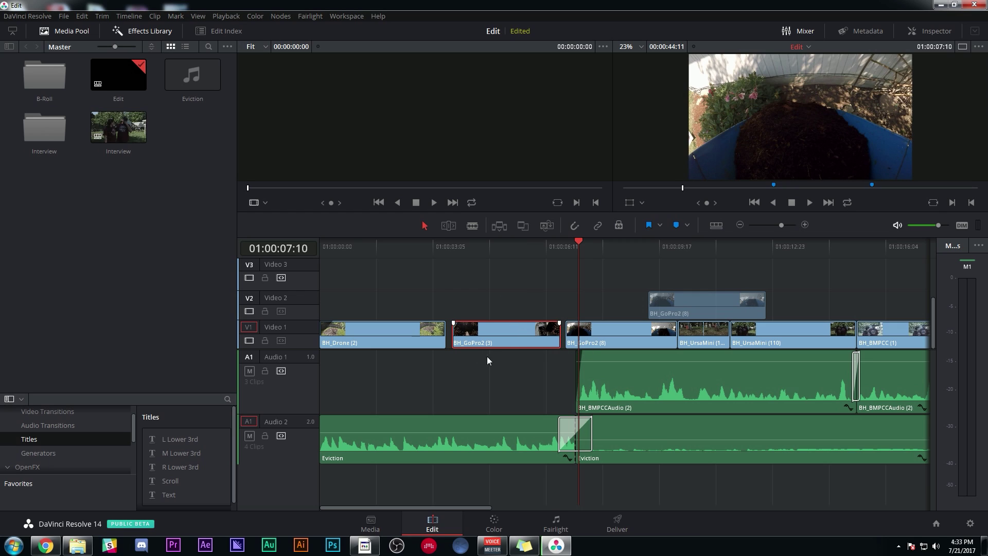
left_click(551, 306)
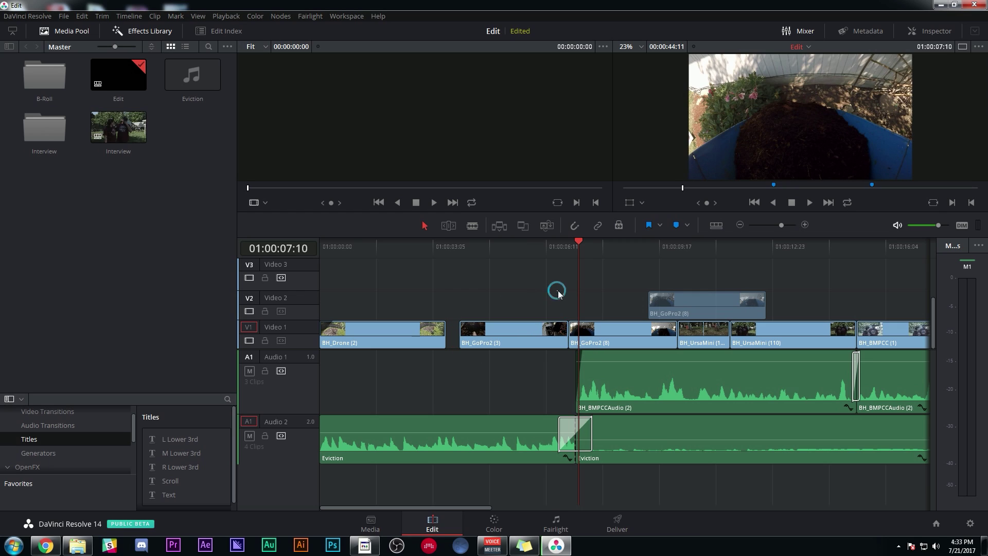
key("ctrl+z")
key("ctrl+z")
key("ctrl+z")
key("ctrl+z")
key("ctrl+z")
key("ctrl+z")
Slip BH_GoPro2 (3) by one frame in Trim Edit Mode
left_click(503, 326)
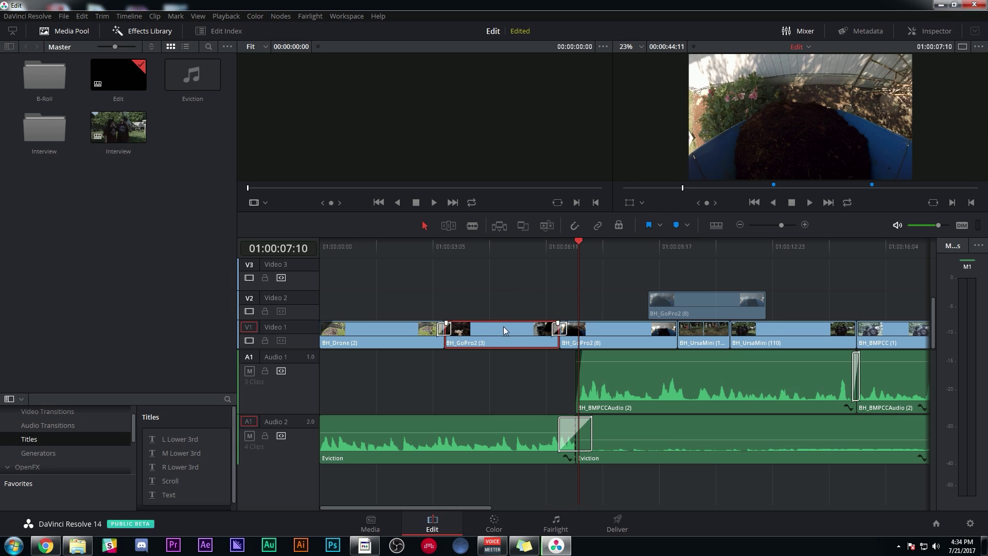
key("t")
mouse_move(497, 337)
left_mouse_down()
mouse_move(475, 337)
mouse_move(488, 337)
left_mouse_up()
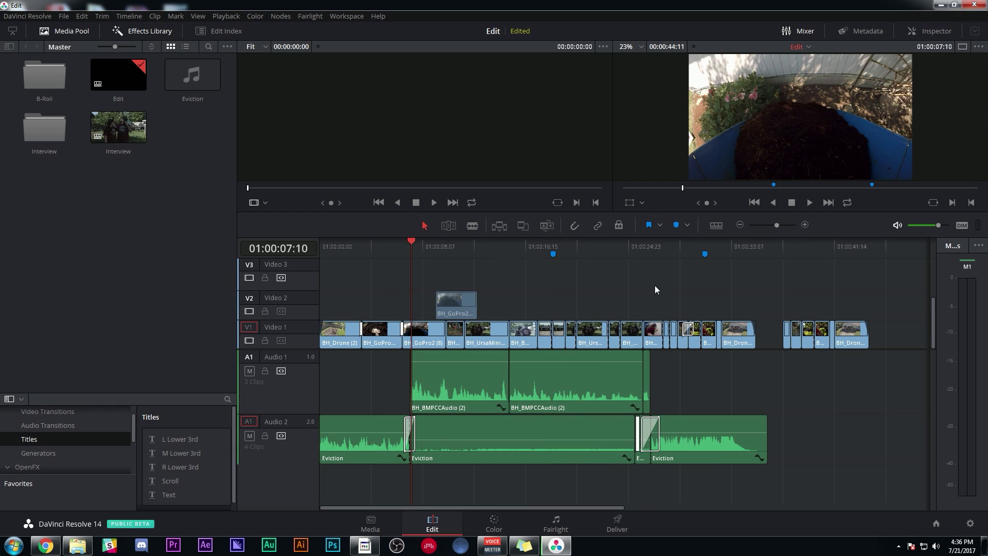